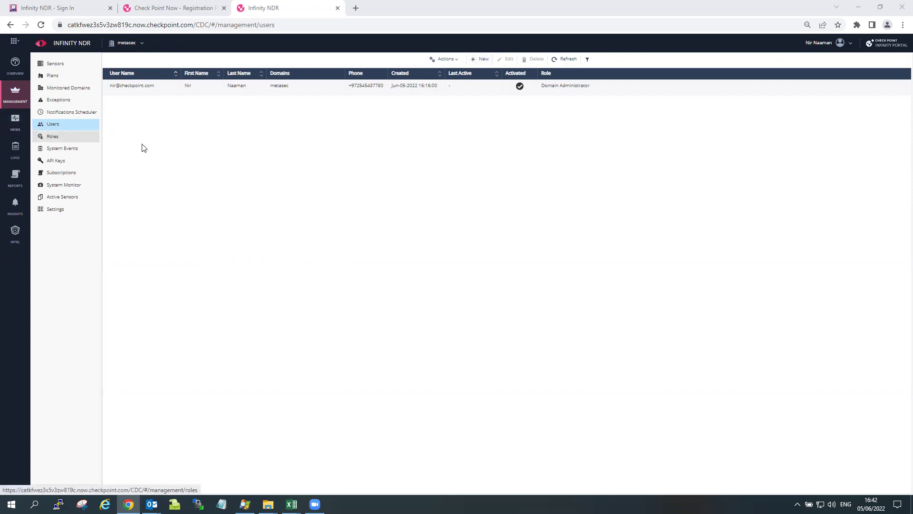
Create a user with the new user's email, first name, last name and phone number, and assign the Read-Write role
{"action": "left_click", "coordinate": [477, 60]}
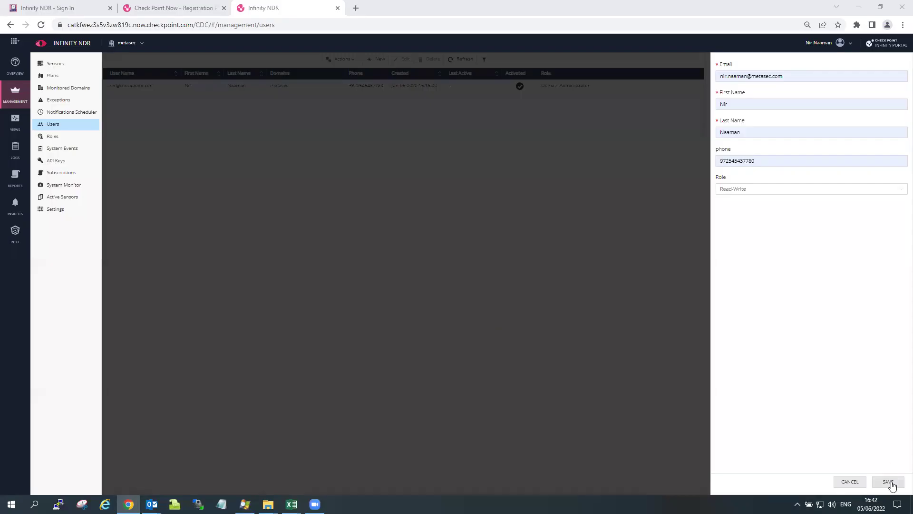
{"action": "left_click", "coordinate": [888, 481]}
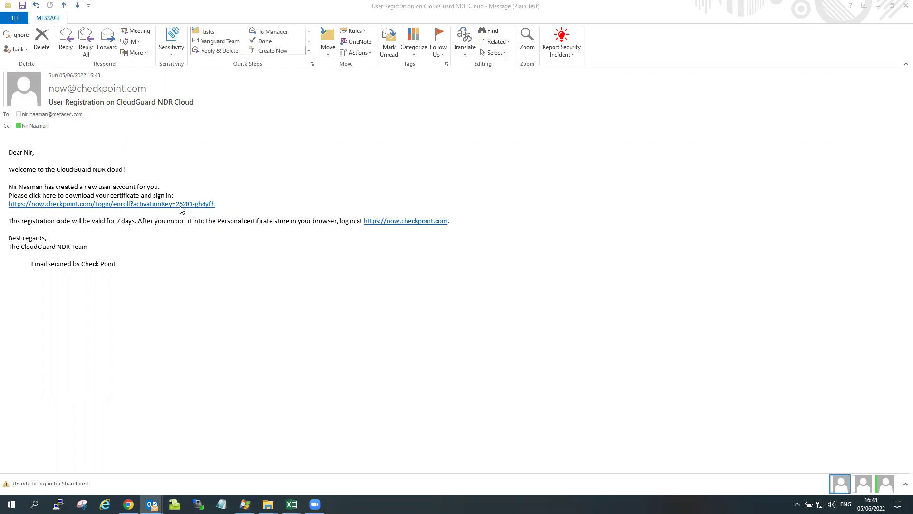
Follow the enrollment link in the registration email, then enter and confirm a certificate password and submit the enrollment form
{"action": "left_click", "coordinate": [153, 205]}
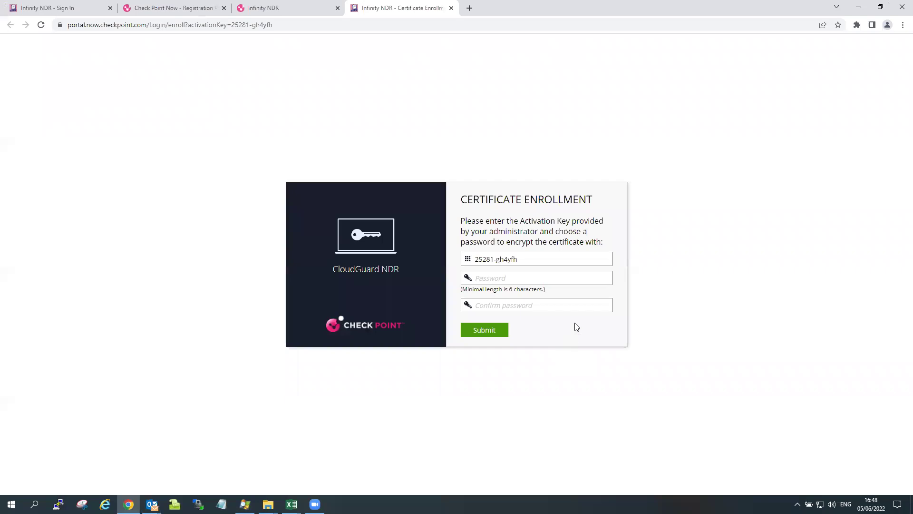
{"action": "left_click", "coordinate": [553, 277]}
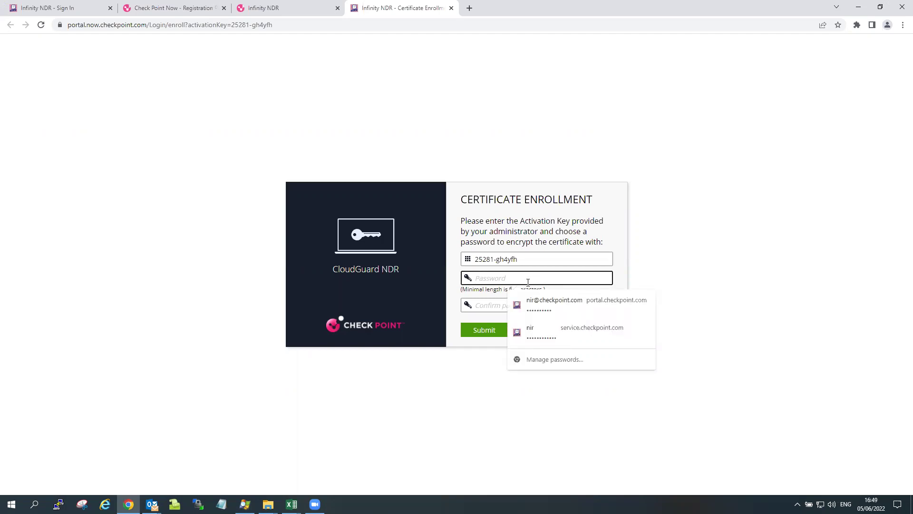
{"action": "type", "text": "••"}
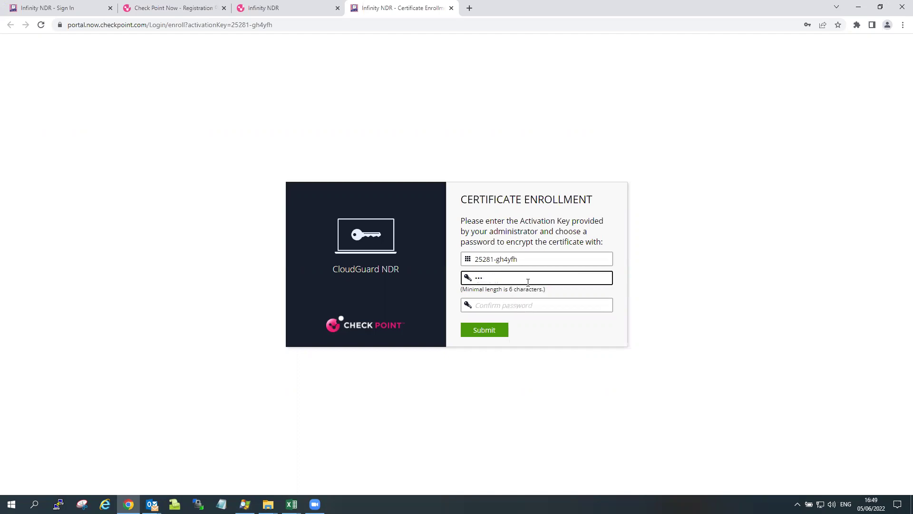
{"action": "key", "text": "BackSpace"}
{"action": "type", "text": "••••"}
{"action": "key", "text": "Tab"}
{"action": "type", "text": "••"}
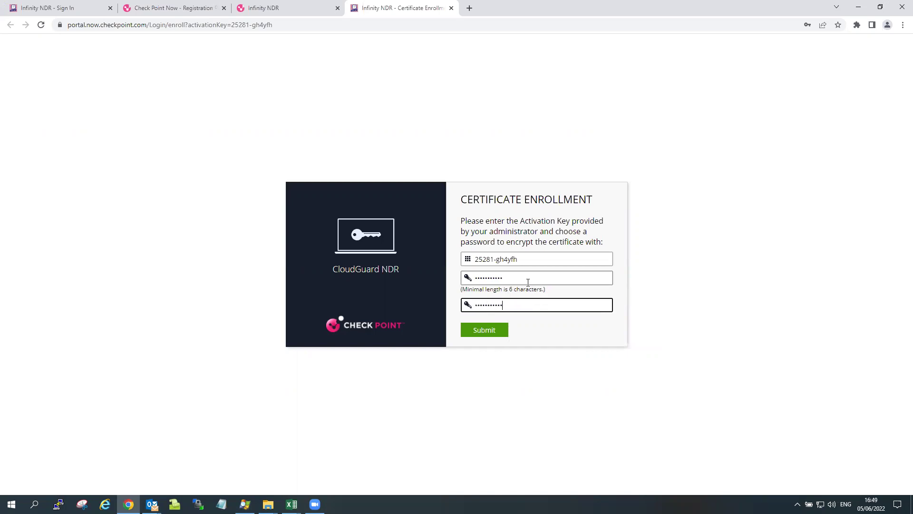
{"action": "left_click", "coordinate": [478, 334]}
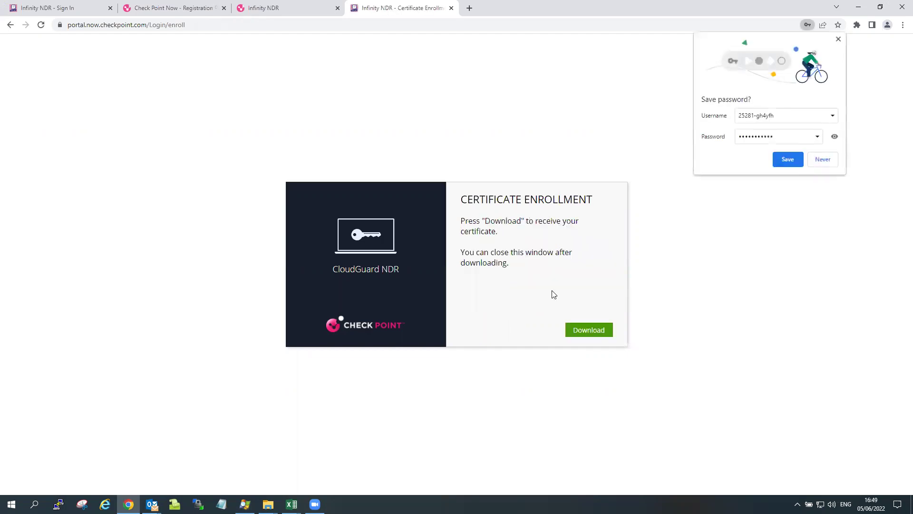
Dismiss the offer to save the password and download the client certificate
{"action": "left_click", "coordinate": [838, 39]}
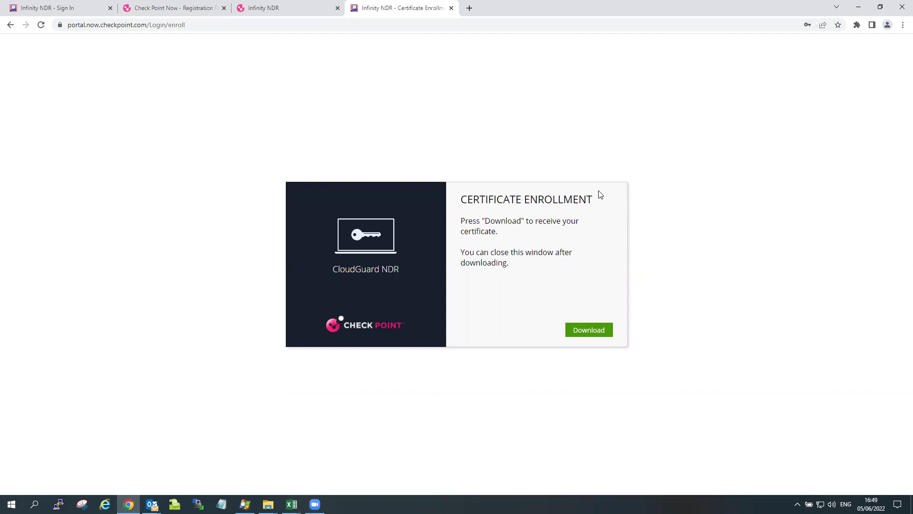
{"action": "left_click", "coordinate": [573, 335]}
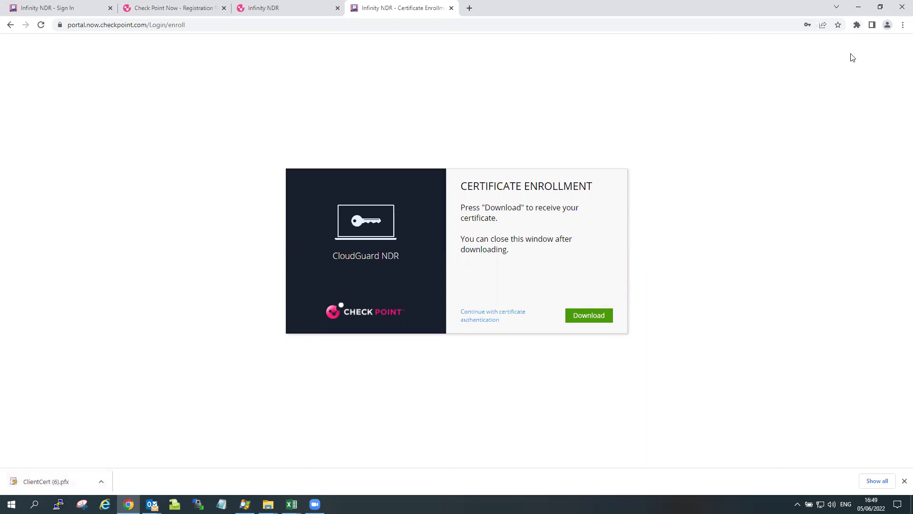
Search the browser settings for "certificates" and open certificate management from the Security settings
{"action": "left_click", "coordinate": [900, 29]}
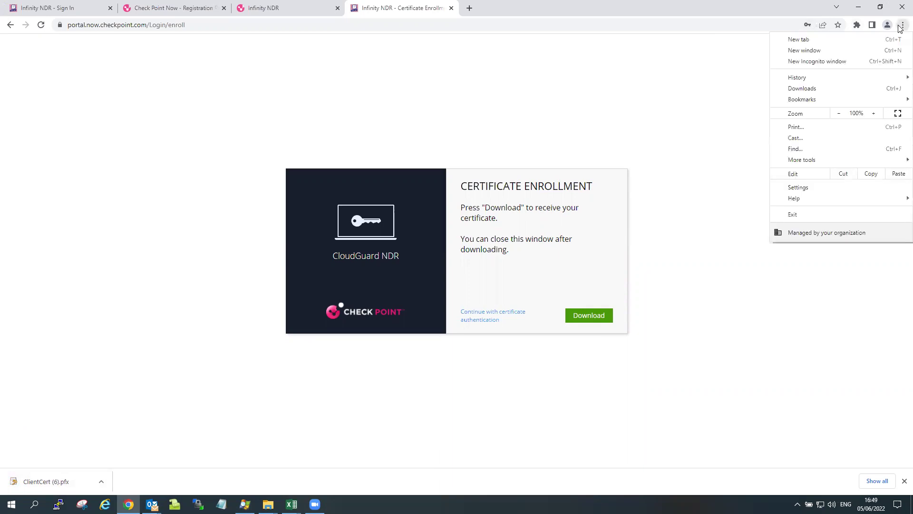
{"action": "left_click", "coordinate": [814, 187]}
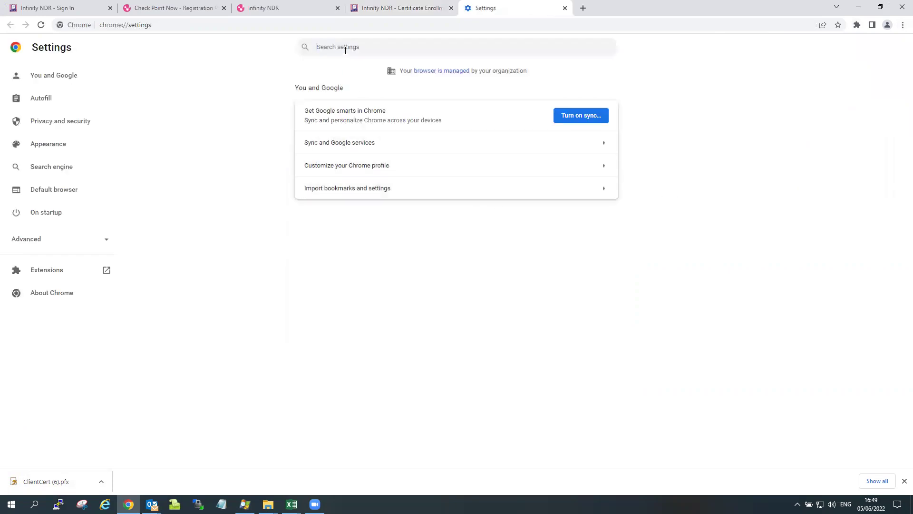
{"action": "type", "text": "certificates"}
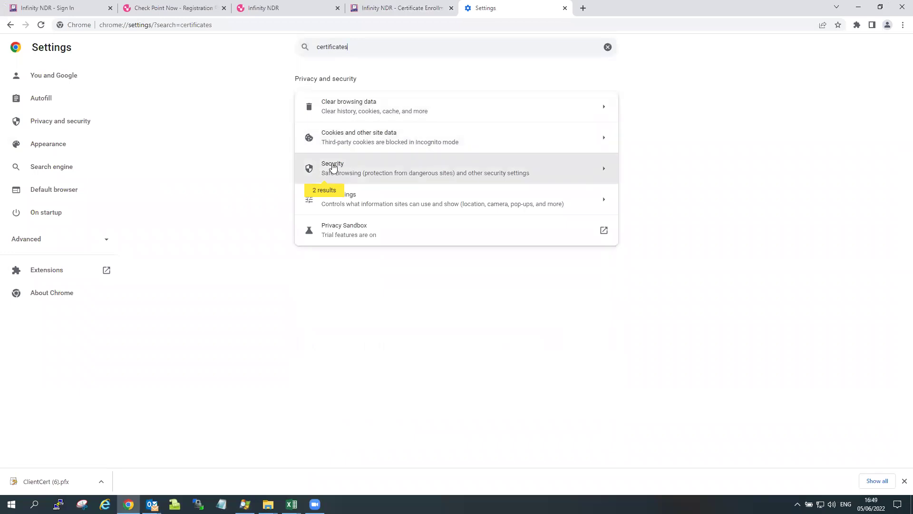
{"action": "left_click", "coordinate": [338, 172]}
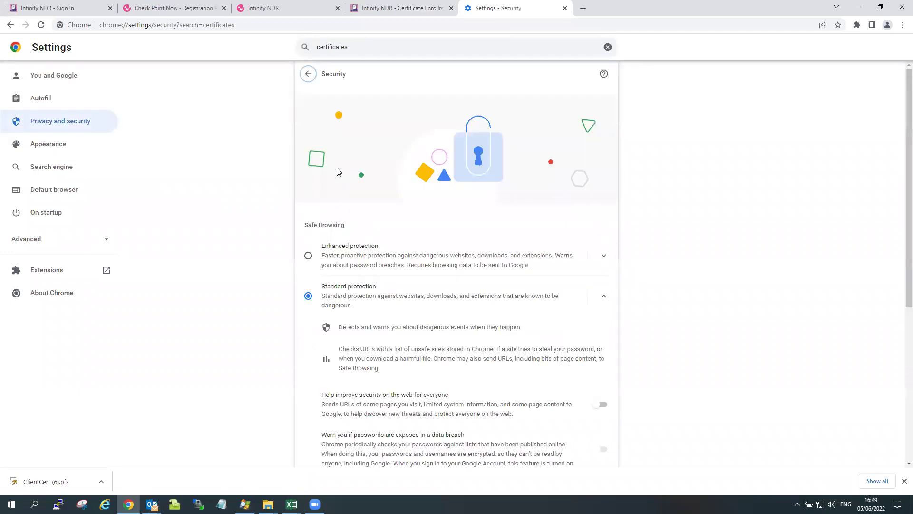
{"action": "scroll", "coordinate": [379, 218], "scroll_direction": "down", "scroll_amount": 5}
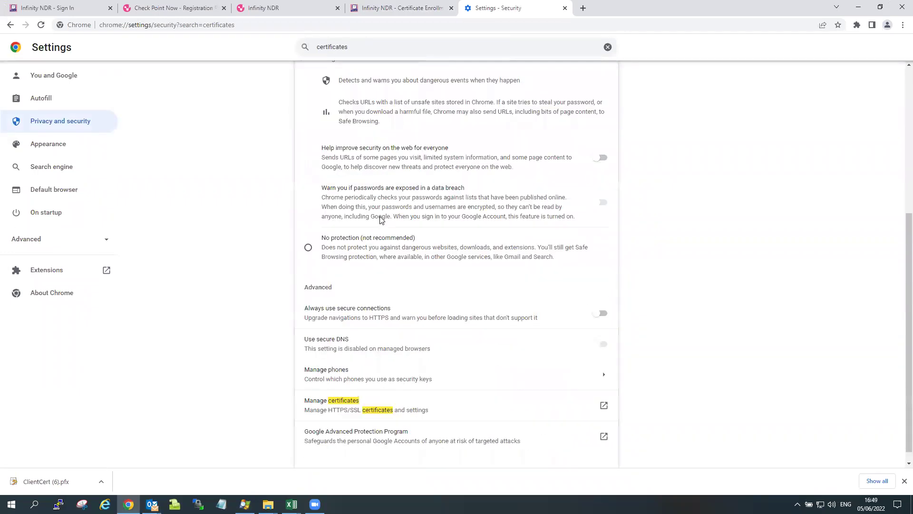
{"action": "left_click", "coordinate": [346, 400]}
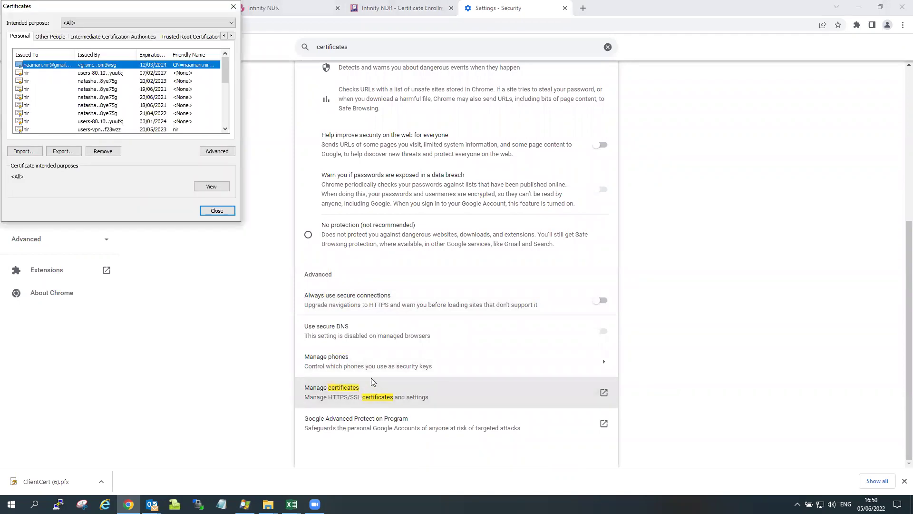
Start a certificate import and choose ClientCert (6).pfx from the Downloads folder, with all file types shown
{"action": "left_click", "coordinate": [31, 151]}
{"action": "left_click", "coordinate": [199, 239]}
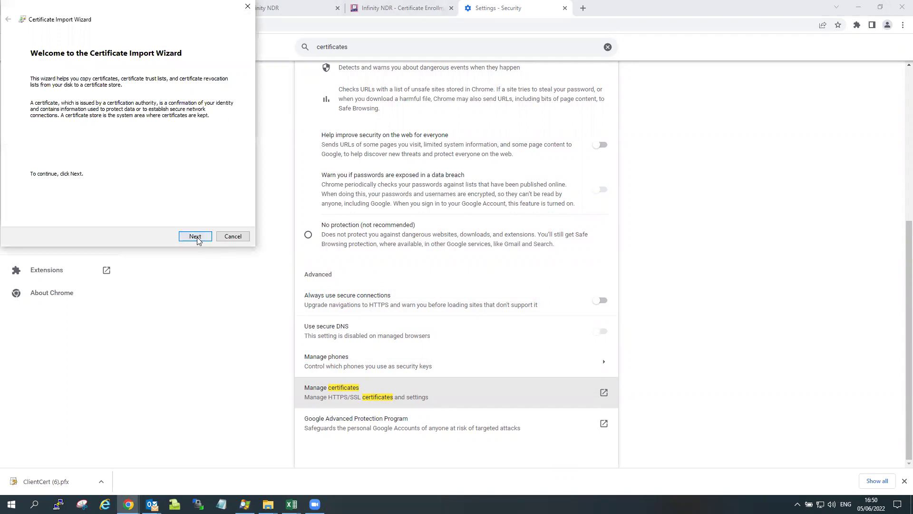
{"action": "left_click", "coordinate": [216, 94]}
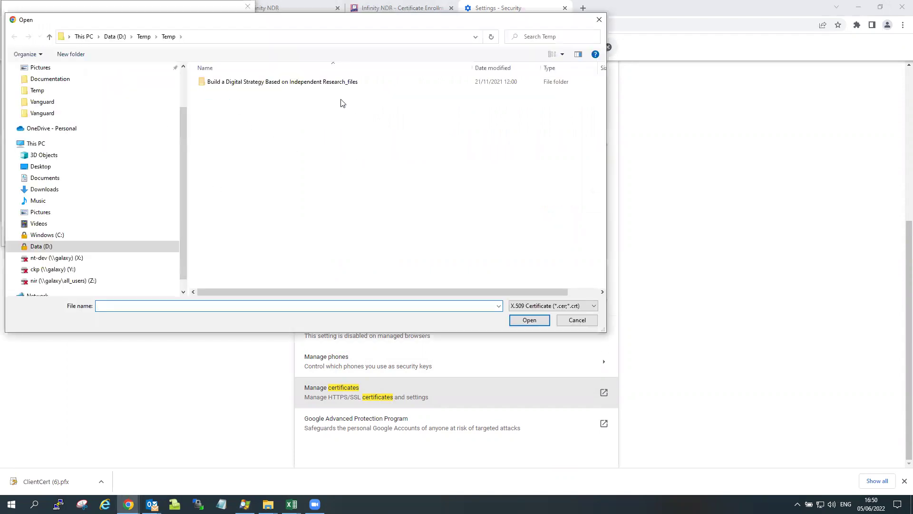
{"action": "left_click", "coordinate": [562, 307]}
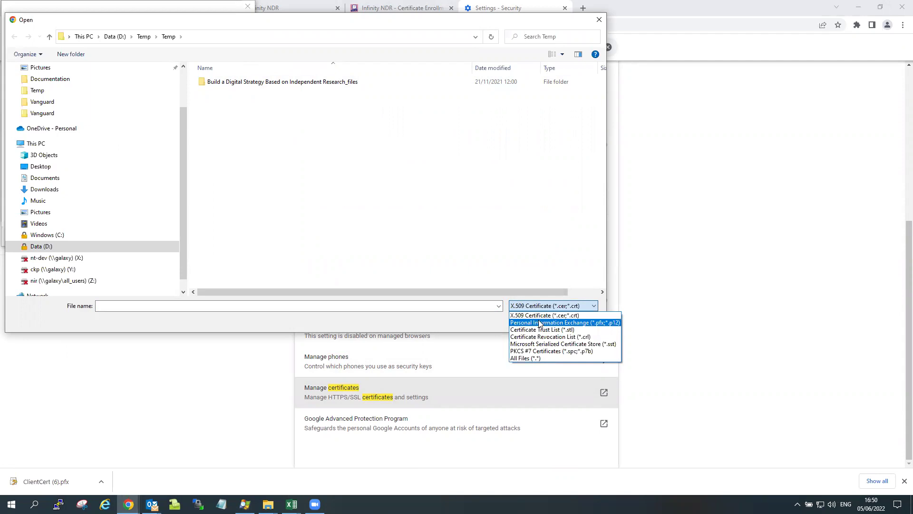
{"action": "left_click", "coordinate": [525, 358]}
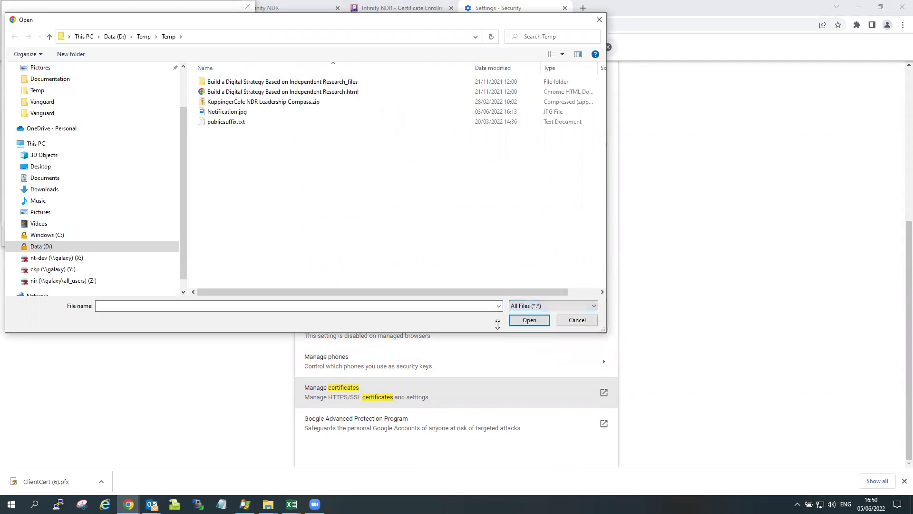
{"action": "left_click", "coordinate": [38, 189]}
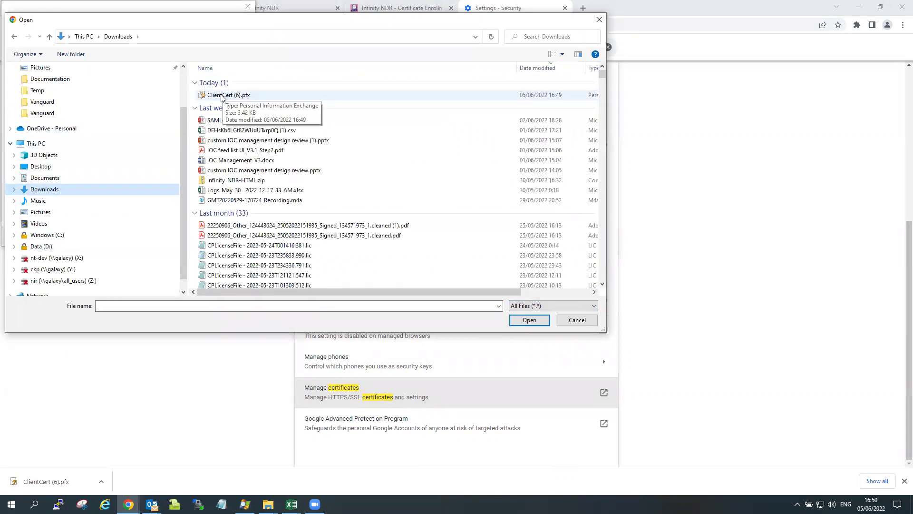
{"action": "double_click", "coordinate": [238, 97]}
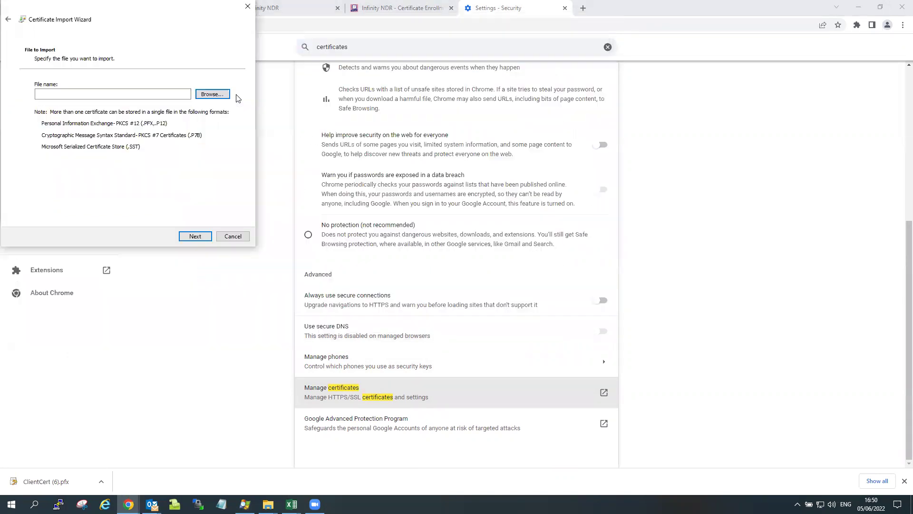
Enter the private key password, import the certificate into the Personal store, and close certificate management and the browser settings
{"action": "left_click", "coordinate": [203, 241]}
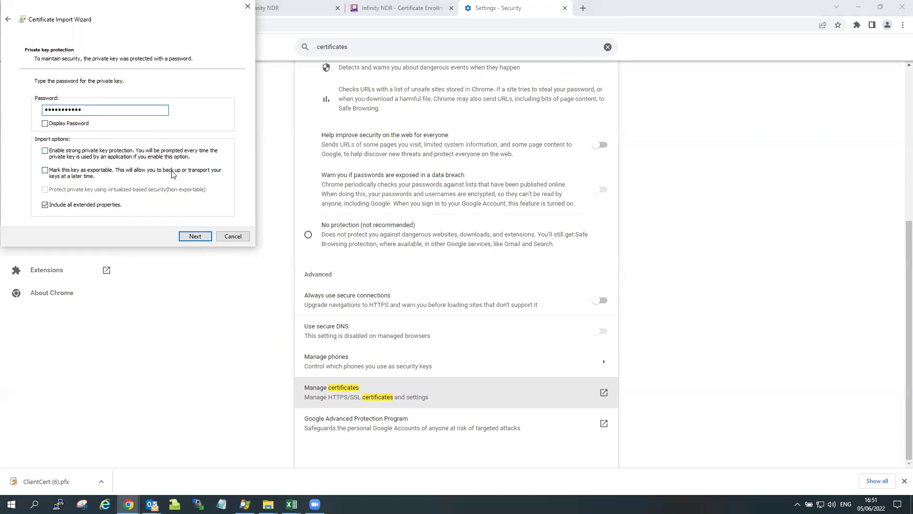
{"action": "left_click", "coordinate": [196, 236]}
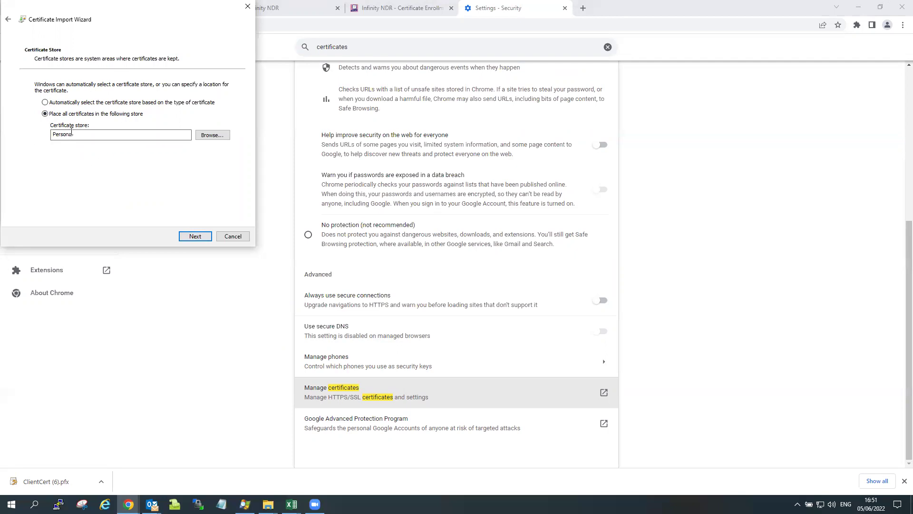
{"action": "left_click", "coordinate": [200, 239]}
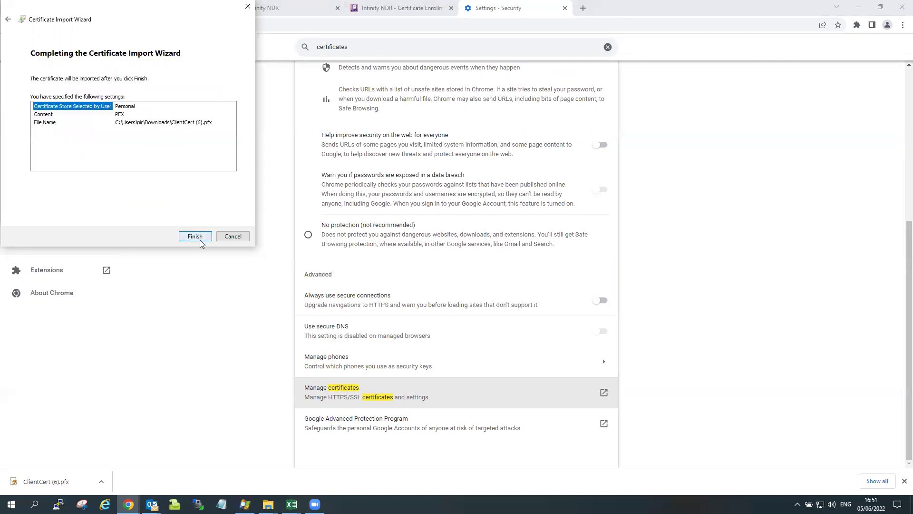
{"action": "left_click", "coordinate": [195, 236]}
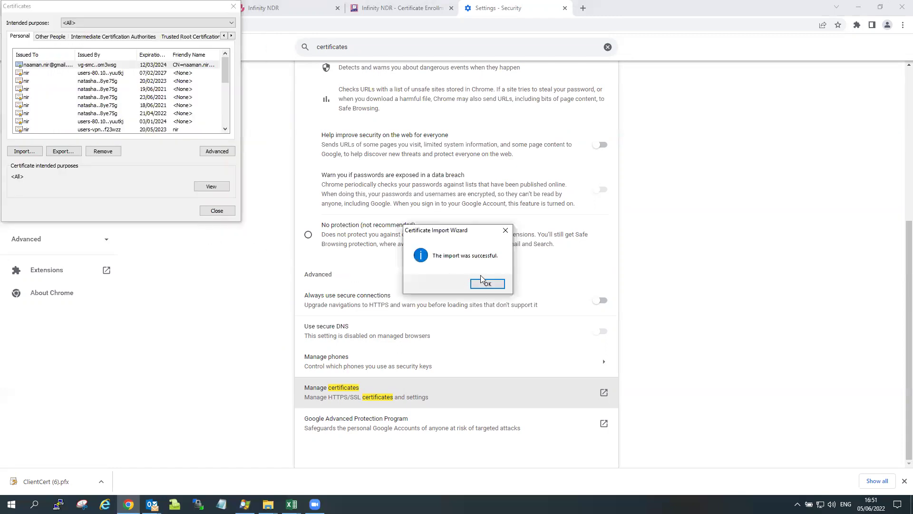
{"action": "left_click", "coordinate": [485, 282]}
{"action": "left_click", "coordinate": [237, 10]}
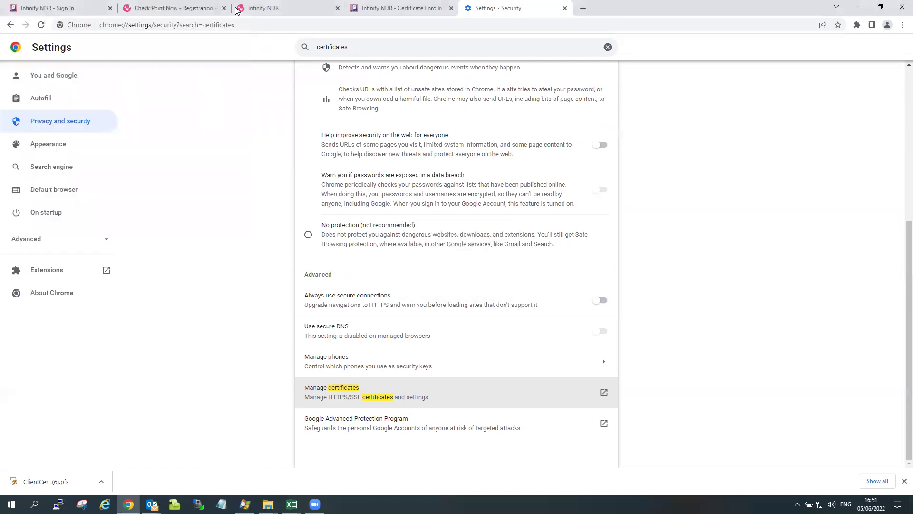
{"action": "left_click", "coordinate": [564, 9]}
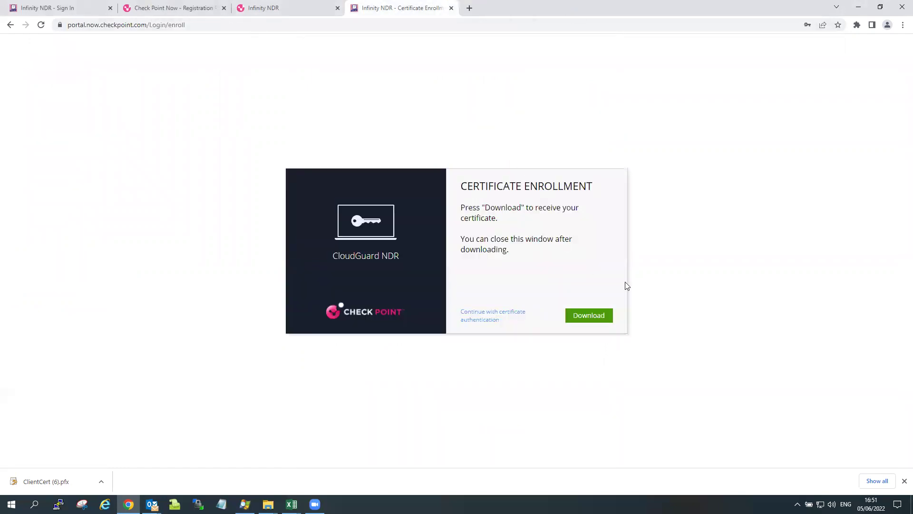
Continue with certificate authentication from the enrollment page, and close the portal tab that opens
{"action": "left_click", "coordinate": [484, 318]}
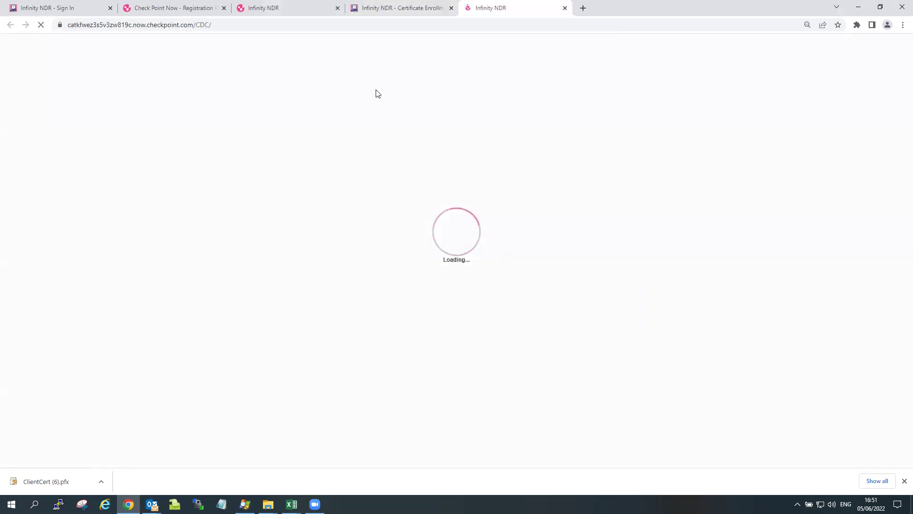
{"action": "left_click", "coordinate": [565, 8]}
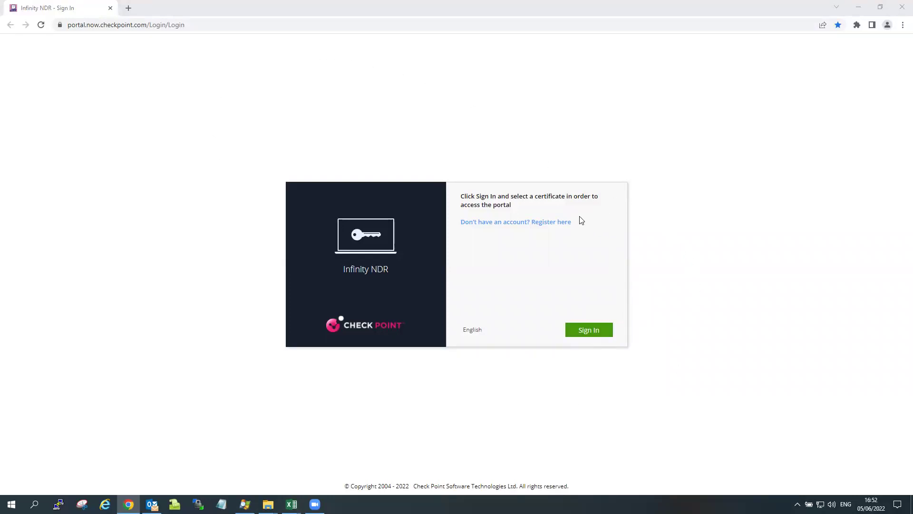
Sign in to the portal with the new user's metasec.com certificate and decline going to the sensors view
{"action": "left_click", "coordinate": [589, 329]}
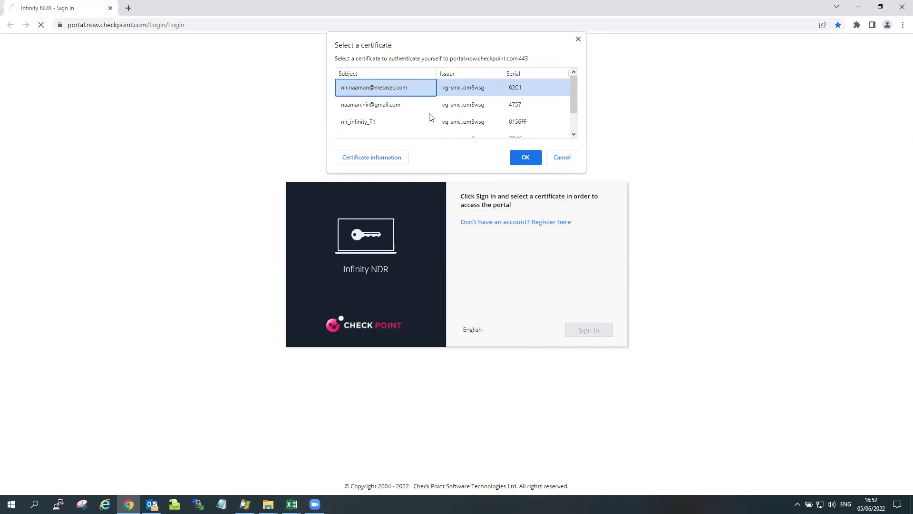
{"action": "left_click", "coordinate": [525, 158]}
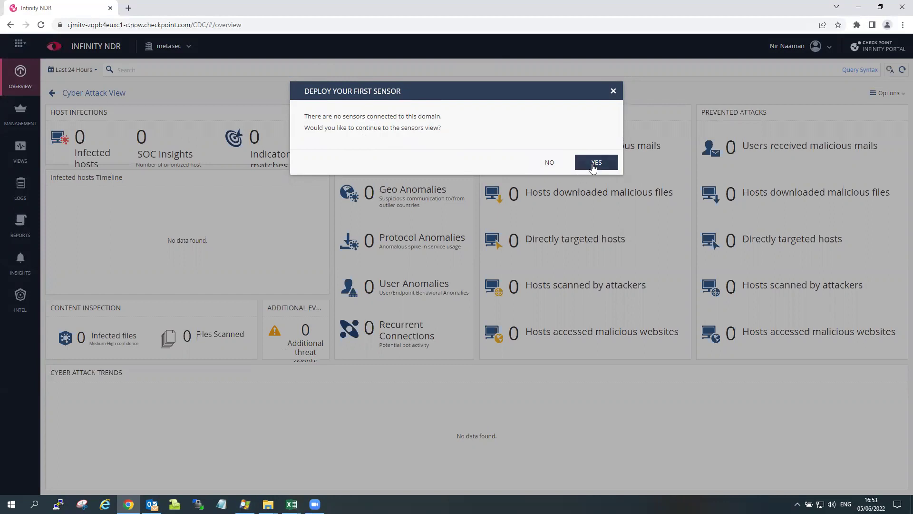
{"action": "left_click", "coordinate": [550, 162]}
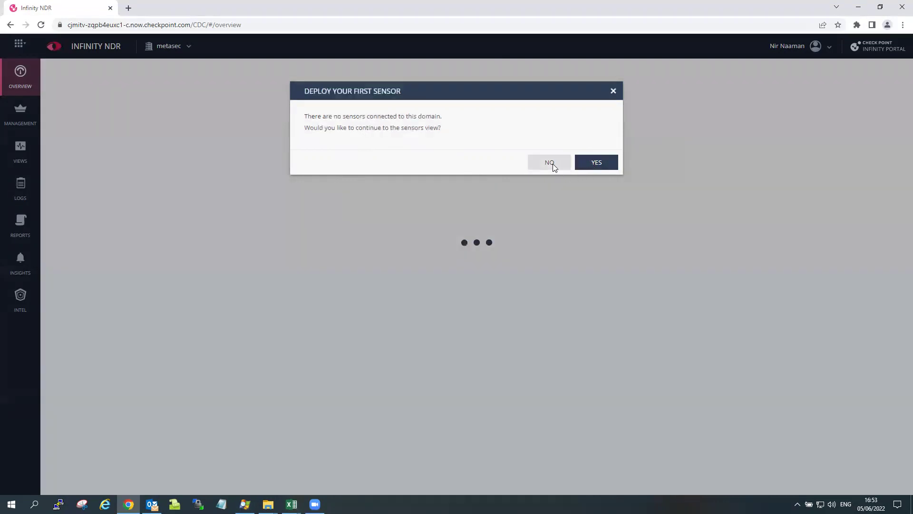
Open the list of users in the portal's management area
{"action": "left_click", "coordinate": [21, 114]}
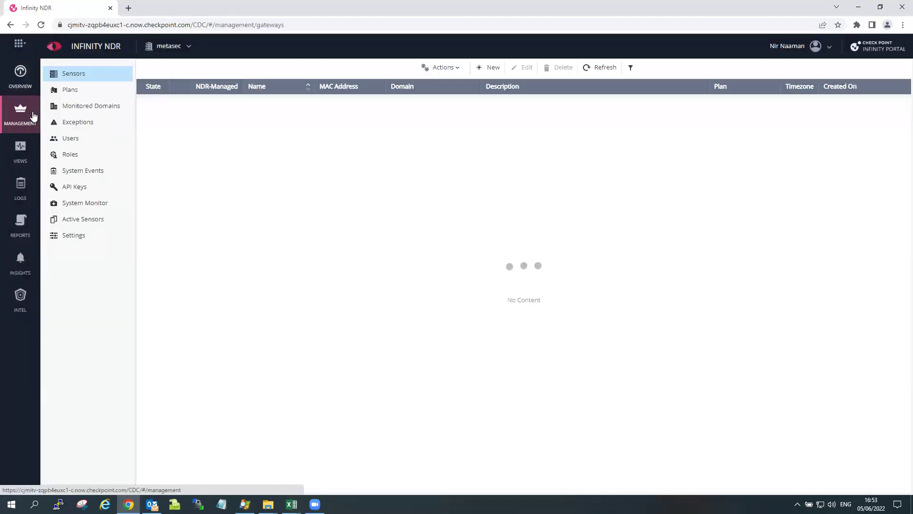
{"action": "left_click", "coordinate": [79, 139]}
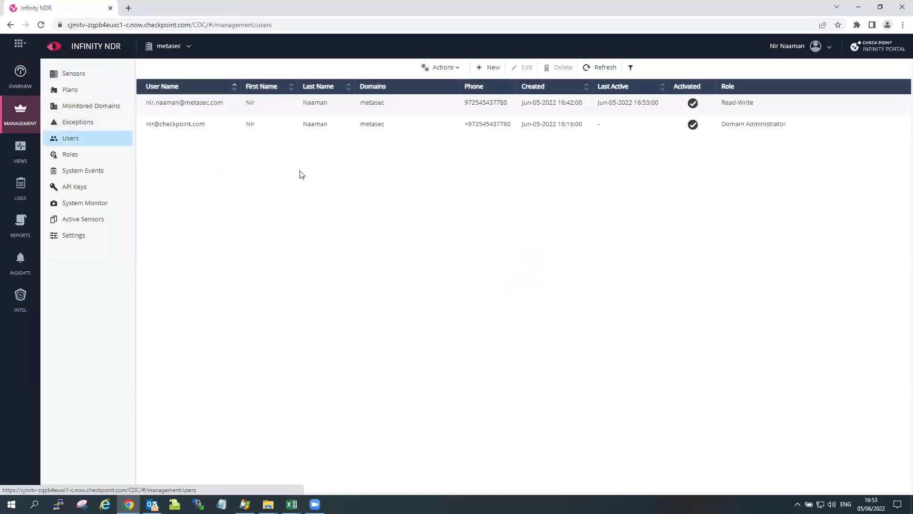